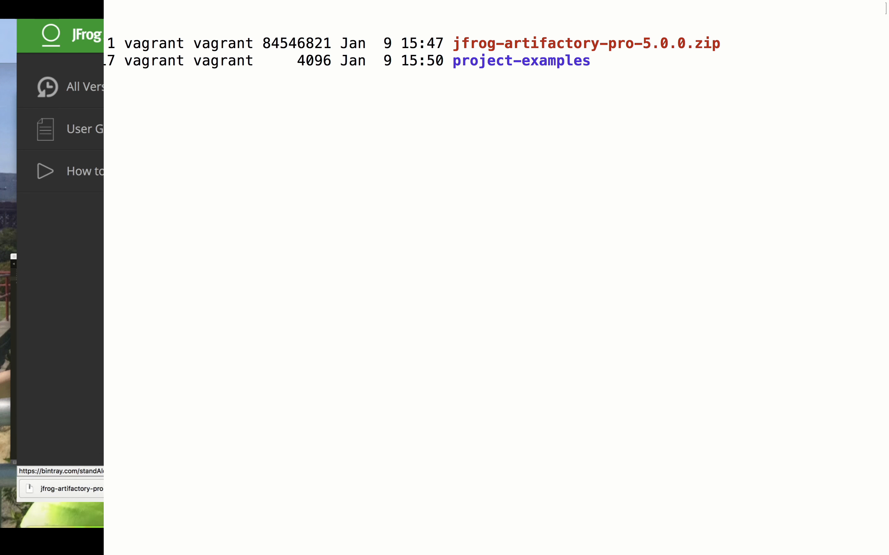
Step: Unzip the jfrog-artifactory-pro-5.0.0.zip archive in the home directory
{"action": "type", "text": "unzip "}
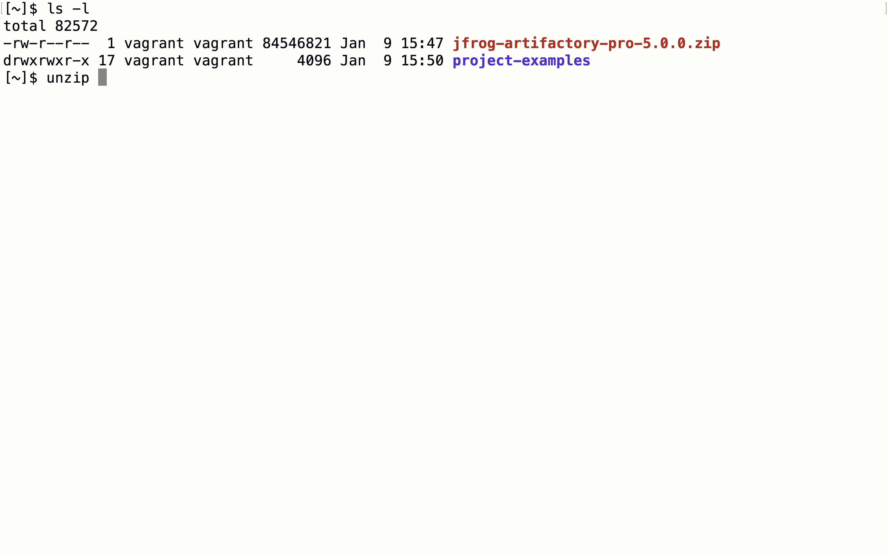
{"action": "type", "text": "jf"}
{"action": "key", "text": "Tab"}
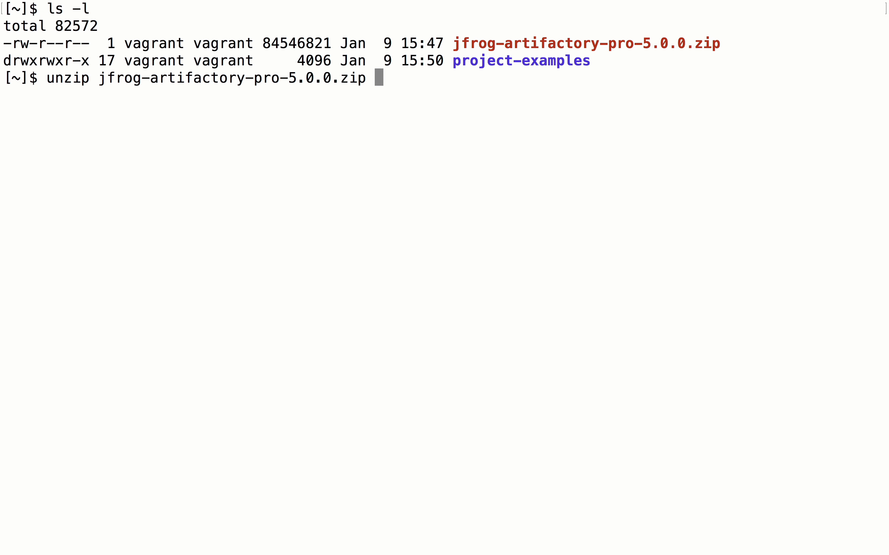
{"action": "key", "text": "Return"}
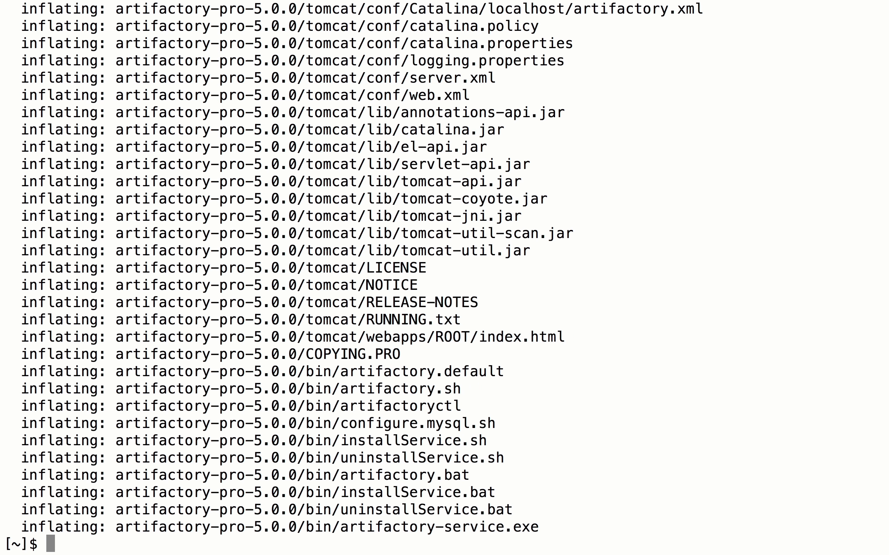
Step: Change the working directory to artifactory-pro-5.0.0/bin/
{"action": "type", "text": "cd arti"}
{"action": "key", "text": "Tab"}
{"action": "type", "text": "bin"}
{"action": "key", "text": "Tab"}
{"action": "key", "text": "Return"}
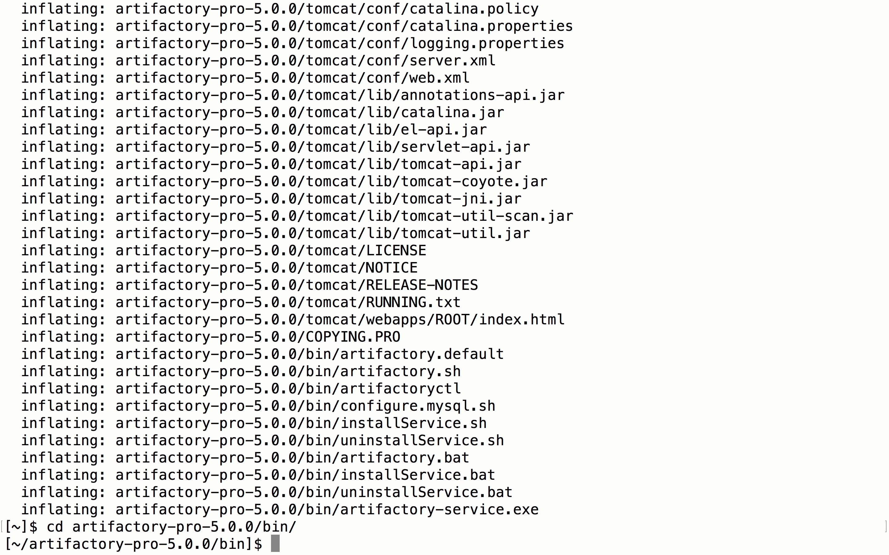
Step: Start Artifactory by running ./artifactory.sh with the start argument
{"action": "type", "text": "./ar"}
{"action": "key", "text": "Tab"}
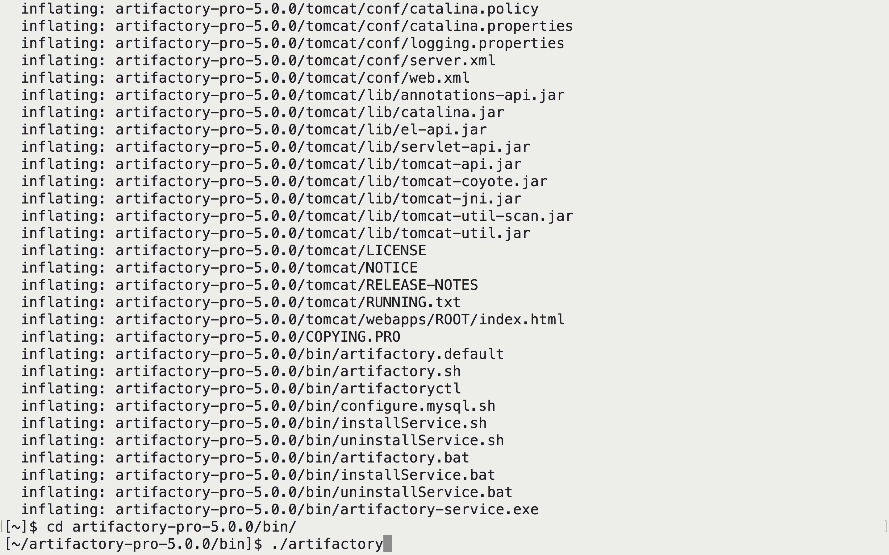
{"action": "type", "text": ".sh &"}
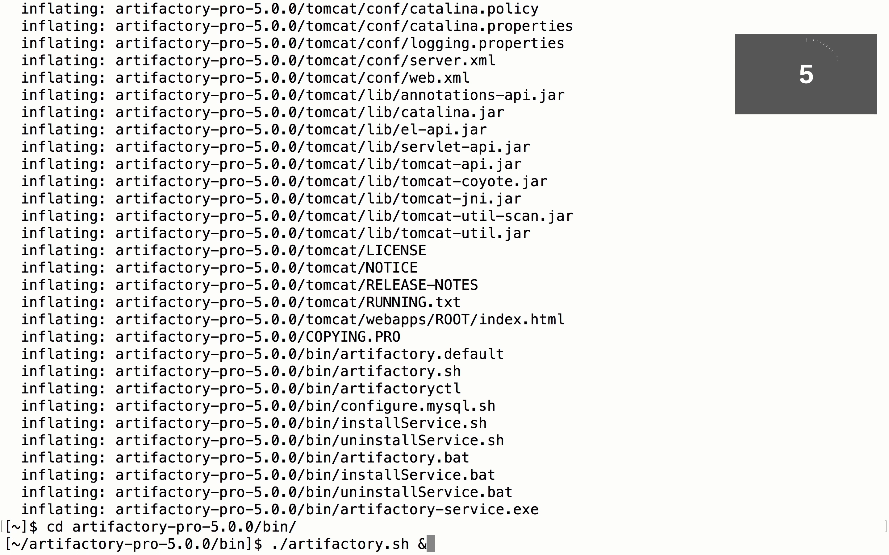
{"action": "key", "text": "BackSpace"}
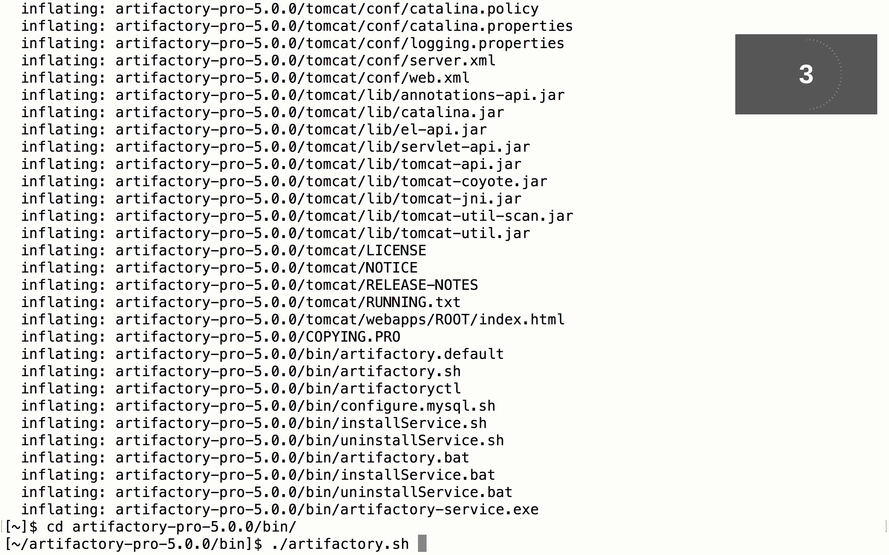
{"action": "type", "text": "start"}
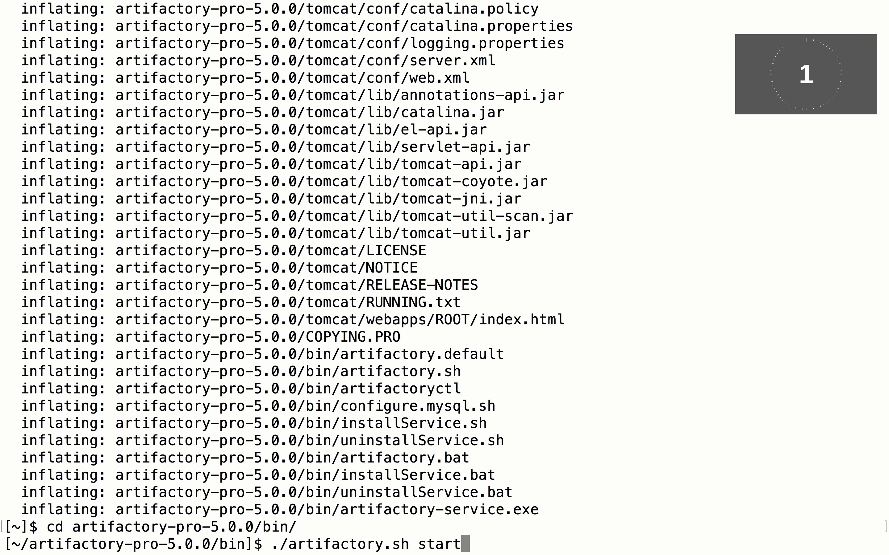
{"action": "key", "text": "Return"}
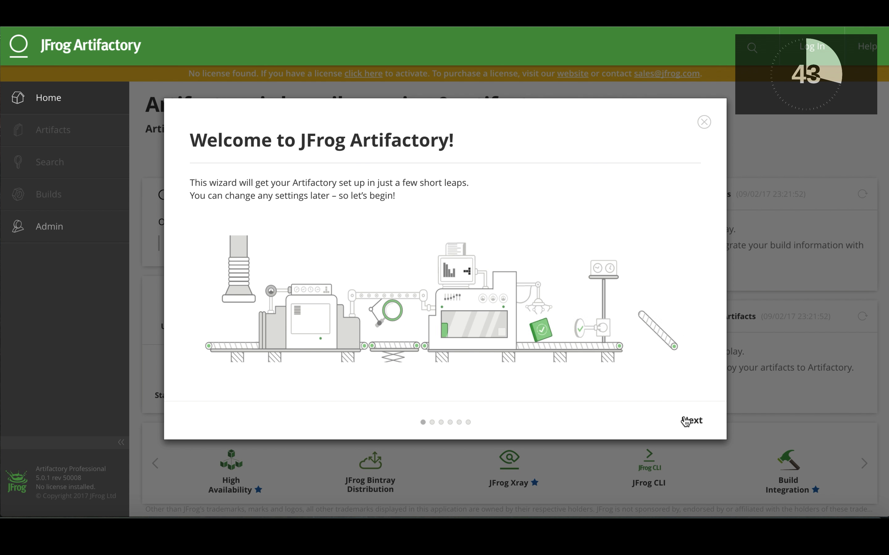
Step: Begin the Artifactory setup wizard in the browser and activate the instance by pasting the license key
{"action": "left_click", "coordinate": [694, 422]}
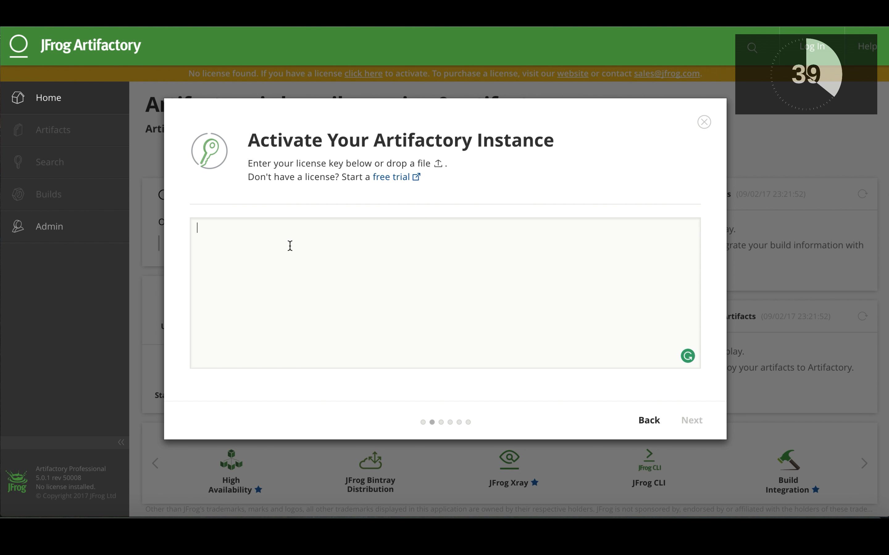
{"action": "key", "text": "ctrl+v"}
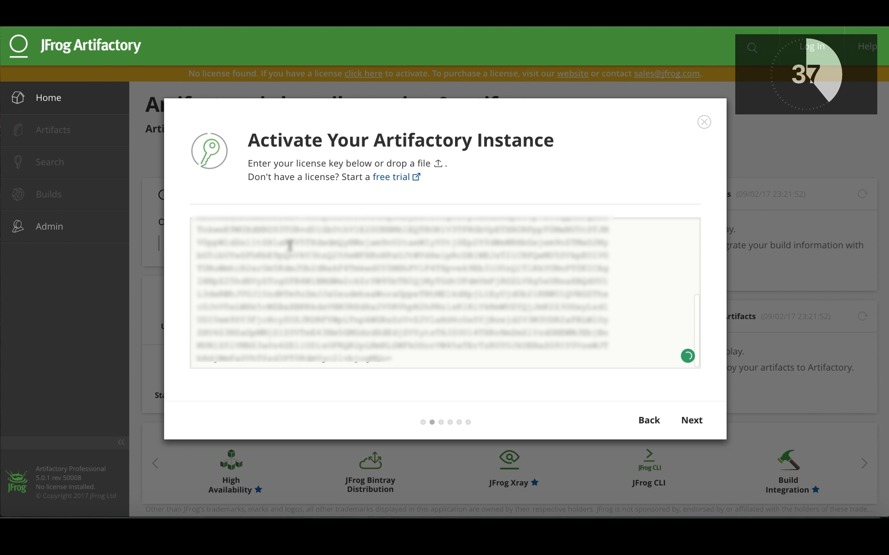
{"action": "left_click", "coordinate": [693, 421]}
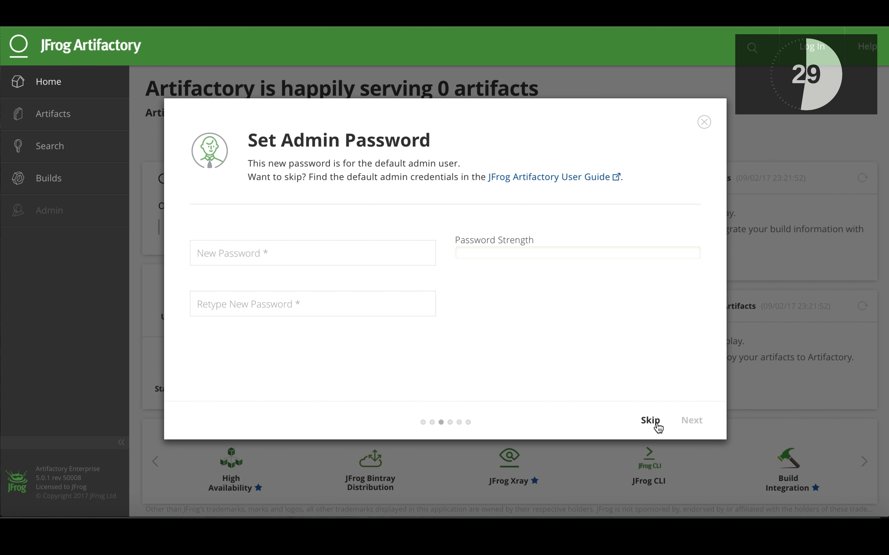
Step: Skip the admin password and proxy setup, and finish the wizard with default repositories created for Gradle
{"action": "left_click", "coordinate": [657, 424]}
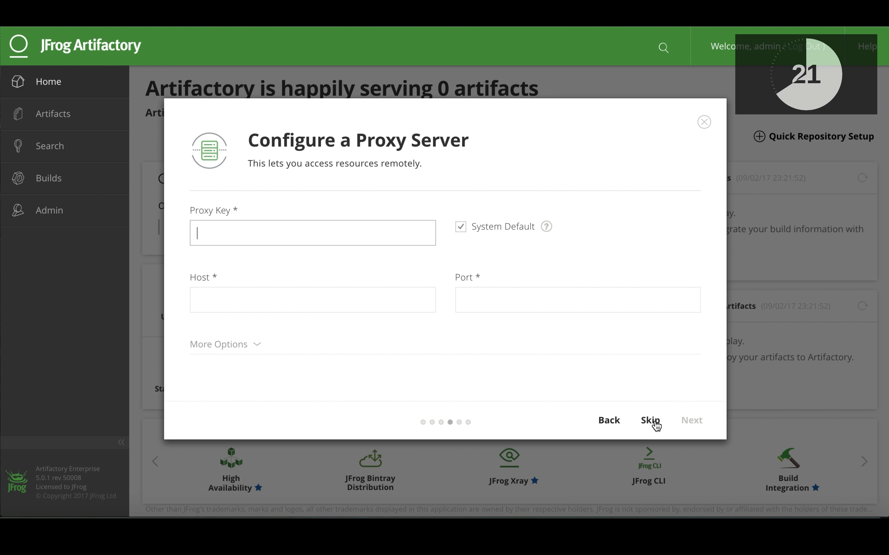
{"action": "left_click", "coordinate": [656, 424]}
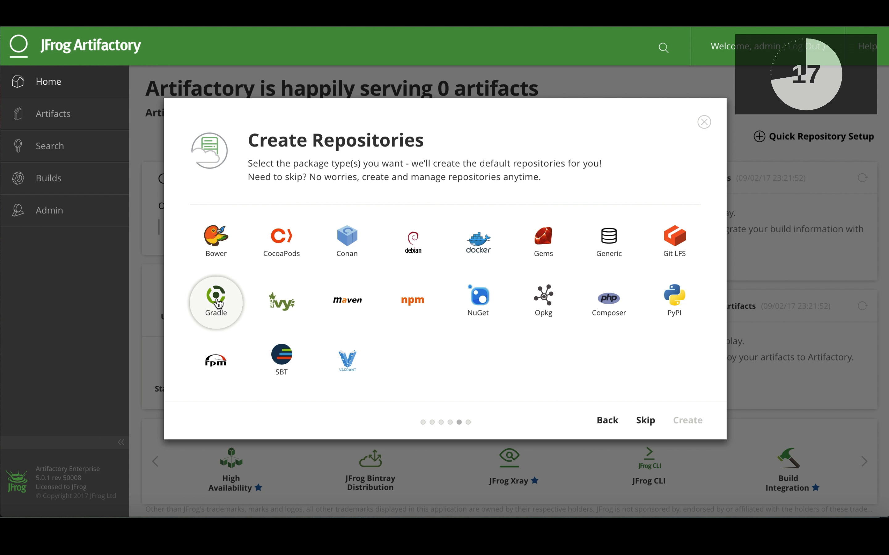
{"action": "left_click", "coordinate": [218, 303]}
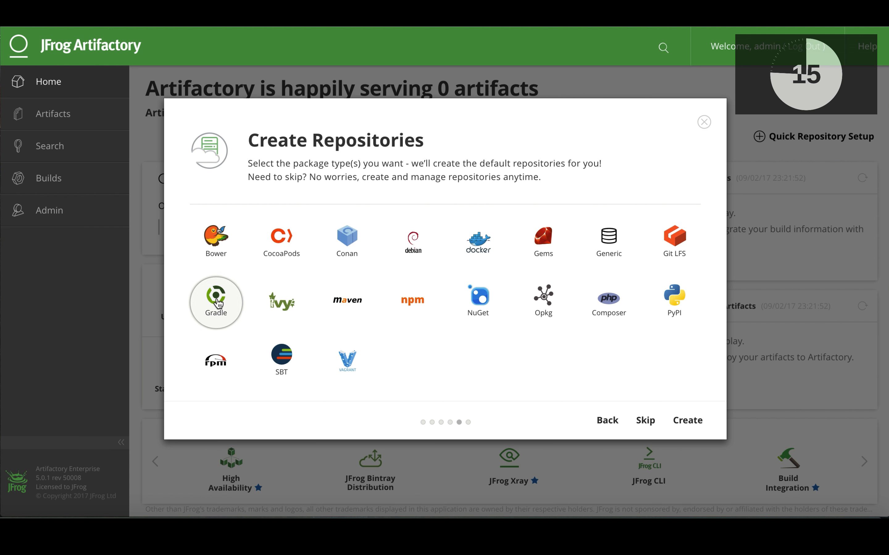
{"action": "left_click", "coordinate": [683, 422]}
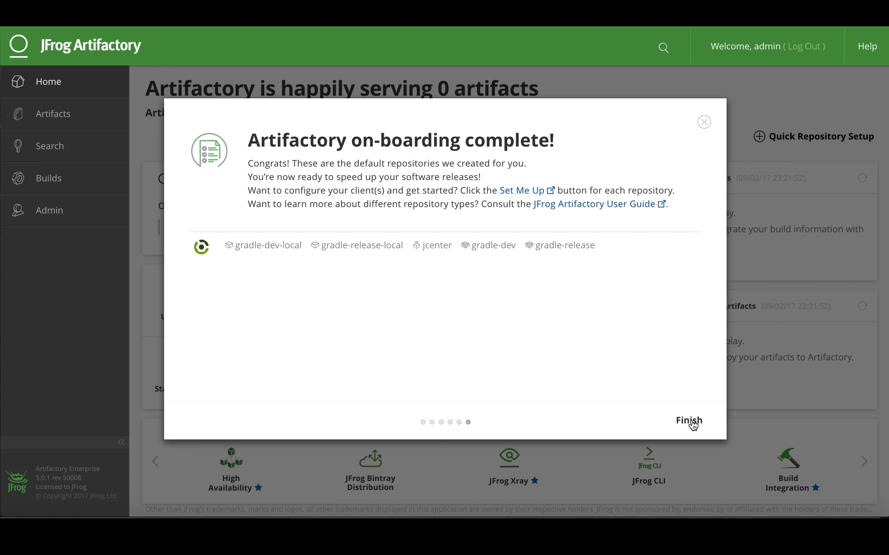
{"action": "left_click", "coordinate": [692, 422]}
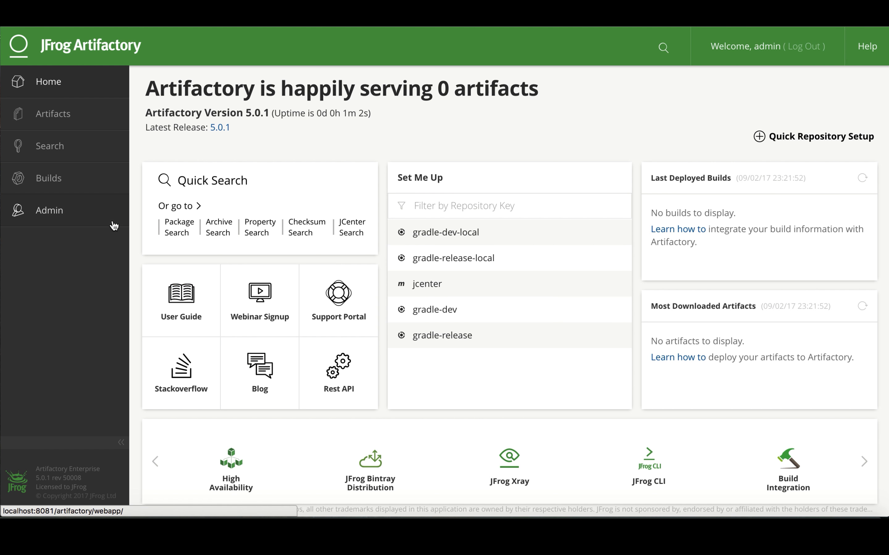
Step: Open Set Me Up from the artifact repository browser, choose Gradle as the tool, and insert credentials by entering the account password
{"action": "left_click", "coordinate": [66, 122]}
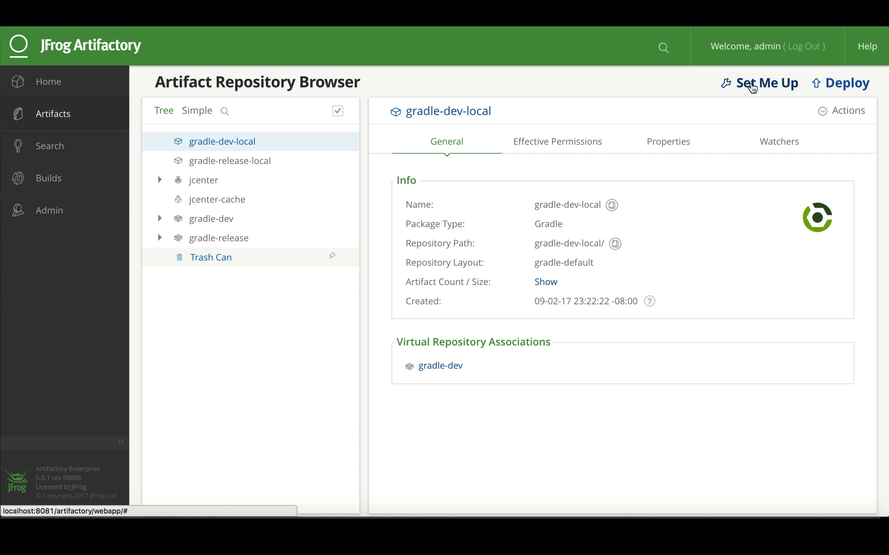
{"action": "left_click", "coordinate": [752, 86]}
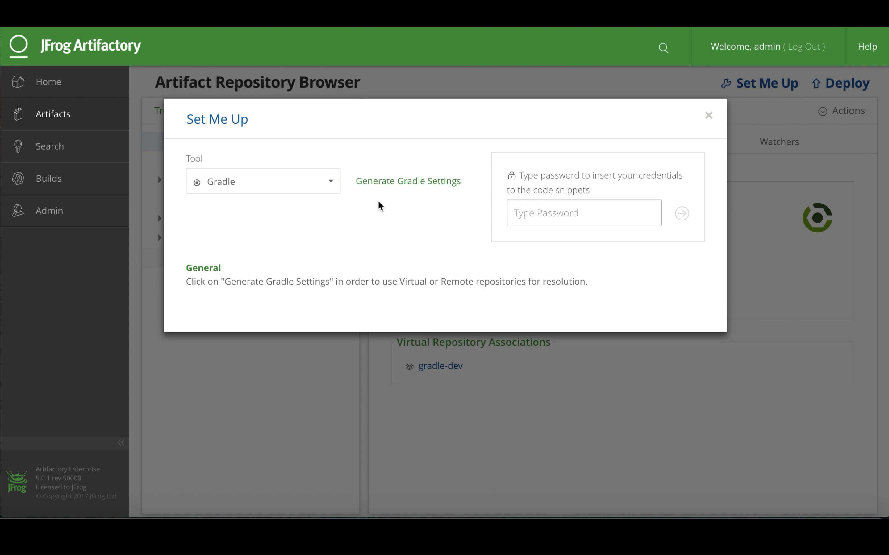
{"action": "left_click", "coordinate": [333, 183]}
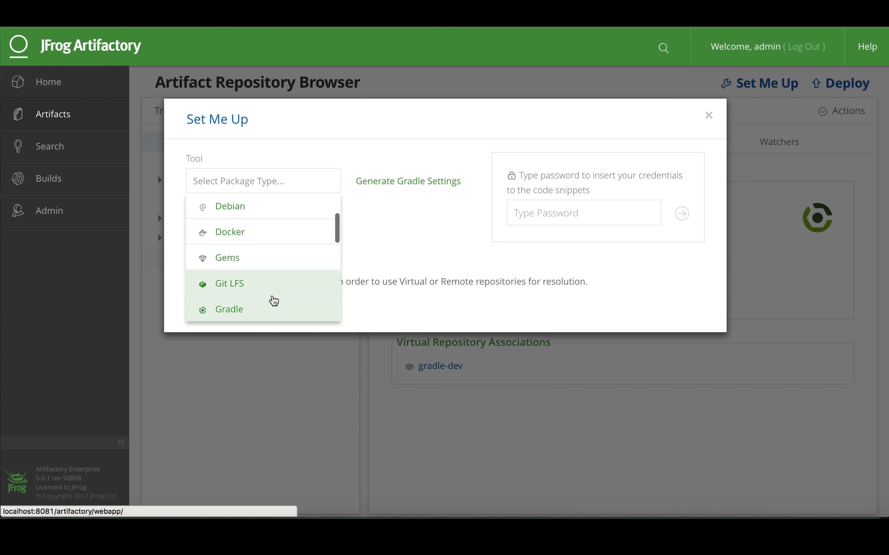
{"action": "left_click", "coordinate": [271, 308]}
{"action": "left_click", "coordinate": [531, 214]}
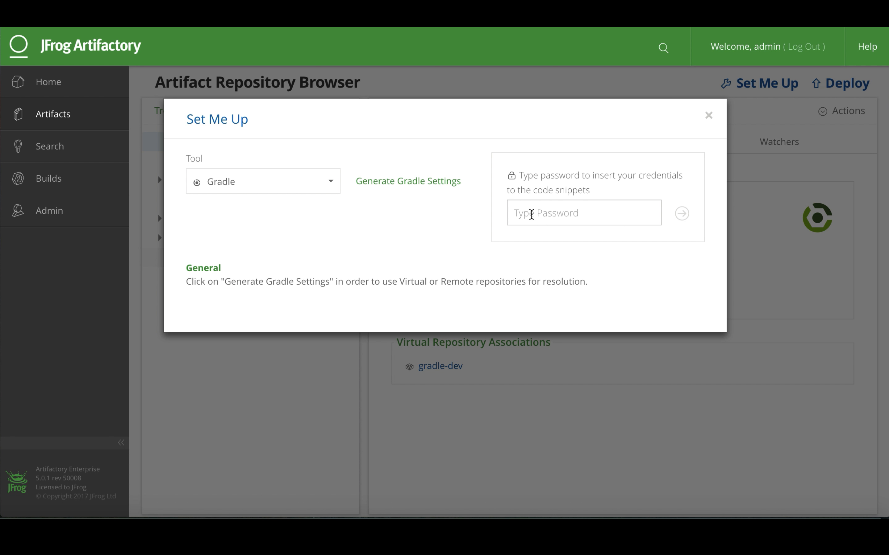
{"action": "type", "text": "p"}
{"action": "left_click", "coordinate": [682, 214]}
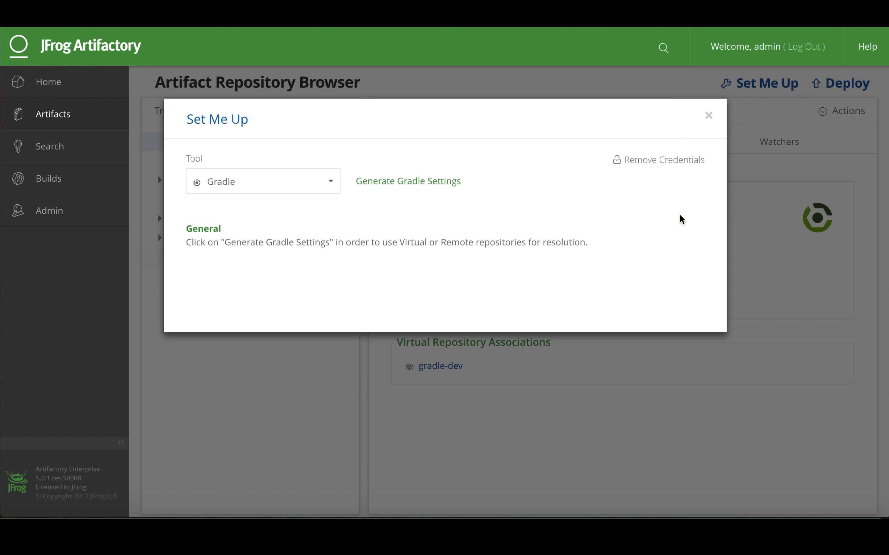
Step: Generate Gradle settings with gradle-release as the libs resolver, keeping Bintray -> jcenter for plugins and gradle-release-local for publishing
{"action": "left_click", "coordinate": [420, 183]}
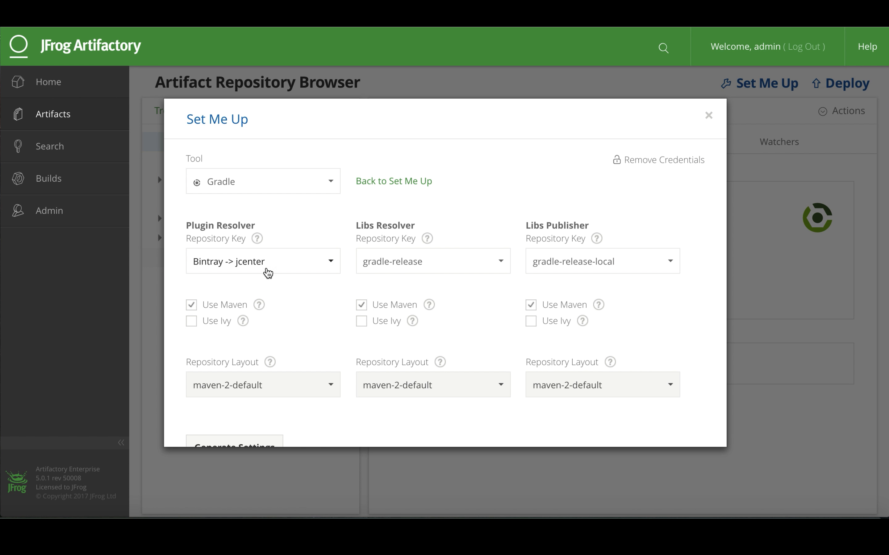
{"action": "left_click", "coordinate": [501, 261]}
{"action": "left_click", "coordinate": [447, 294]}
{"action": "scroll", "coordinate": [348, 405], "scroll_direction": "down", "scroll_amount": 2}
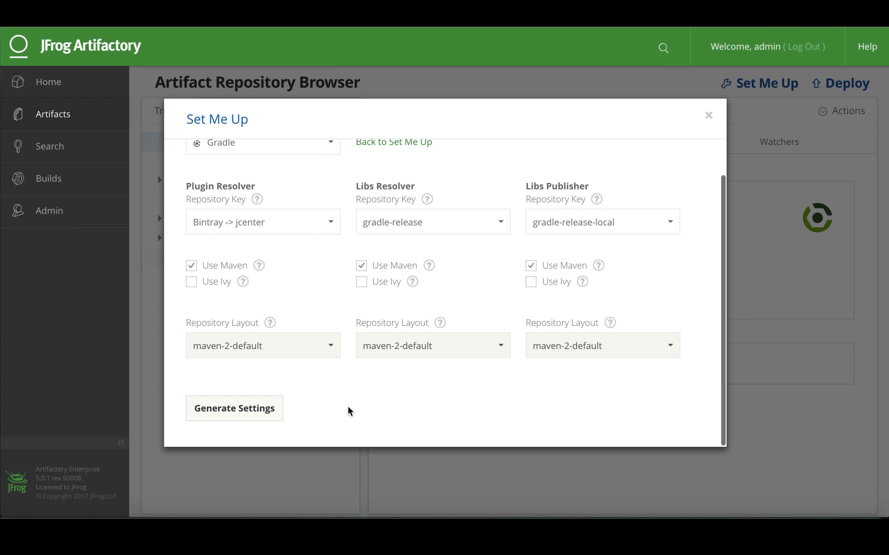
{"action": "left_click", "coordinate": [251, 414]}
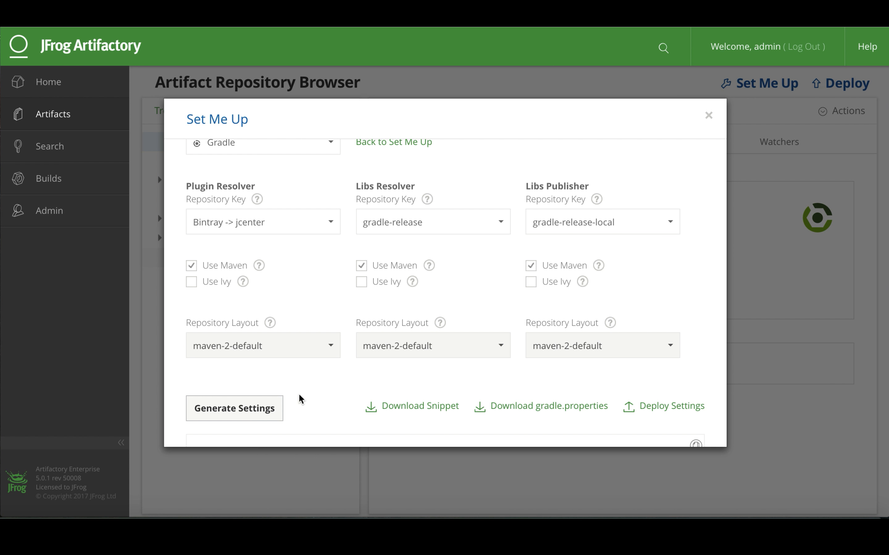
Step: Copy the complete artifactory block, with its publish and resolve sections, from the generated Gradle snippet
{"action": "scroll", "coordinate": [298, 393], "scroll_direction": "down", "scroll_amount": 8}
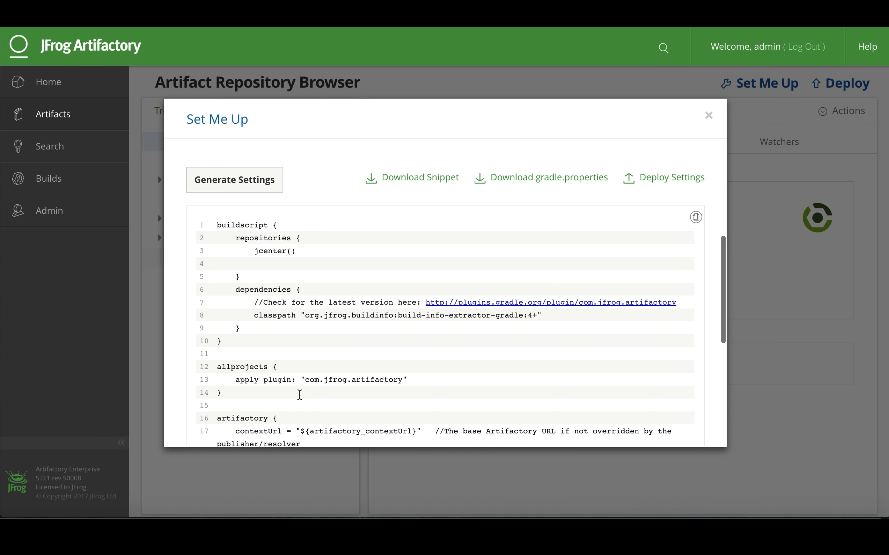
{"action": "scroll", "coordinate": [299, 386], "scroll_direction": "down", "scroll_amount": 1}
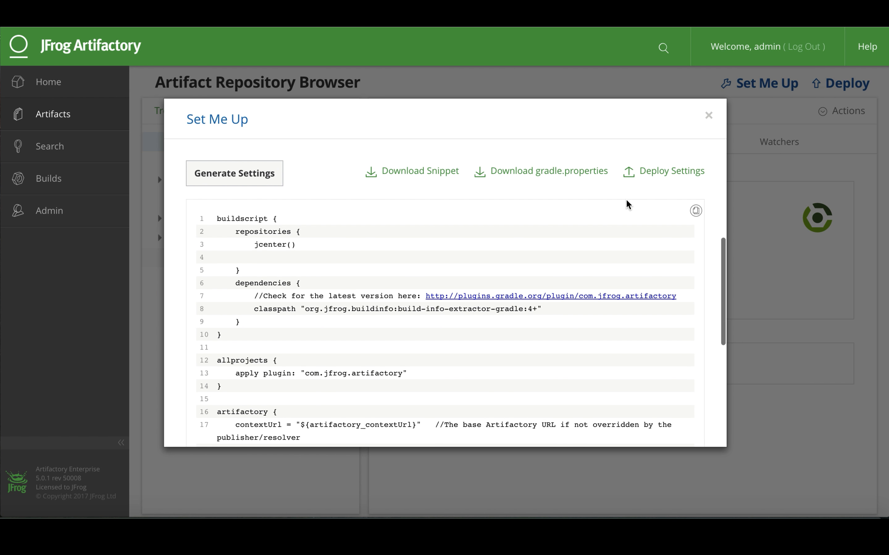
{"action": "left_click", "coordinate": [696, 212]}
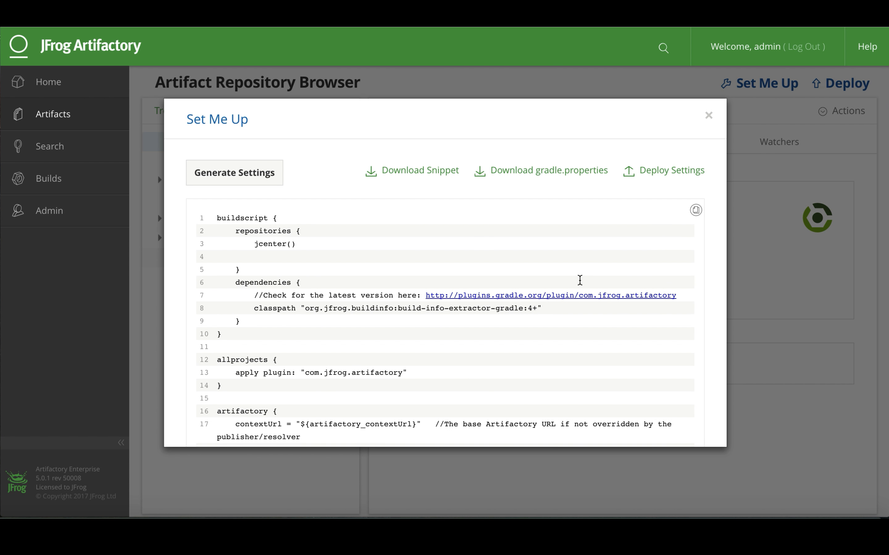
{"action": "scroll", "coordinate": [580, 280], "scroll_direction": "down", "scroll_amount": 8}
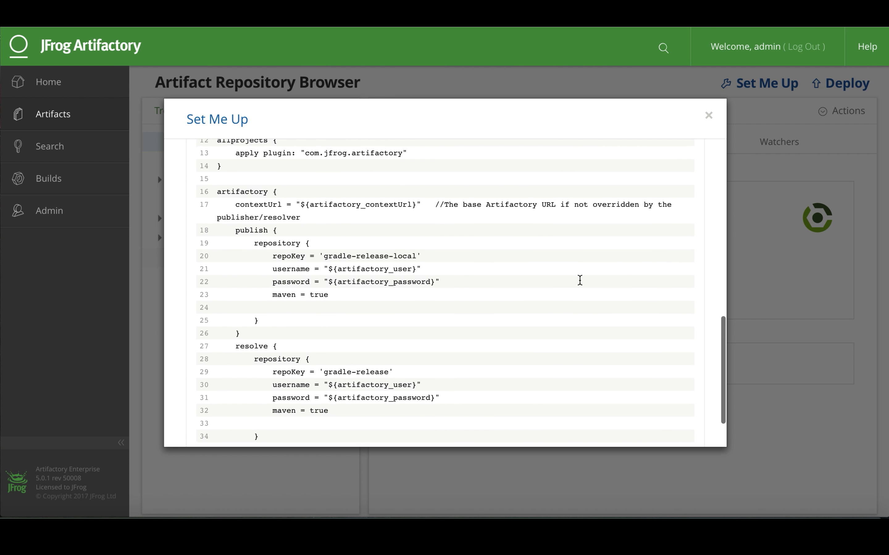
{"action": "scroll", "coordinate": [580, 280], "scroll_direction": "down", "scroll_amount": 1}
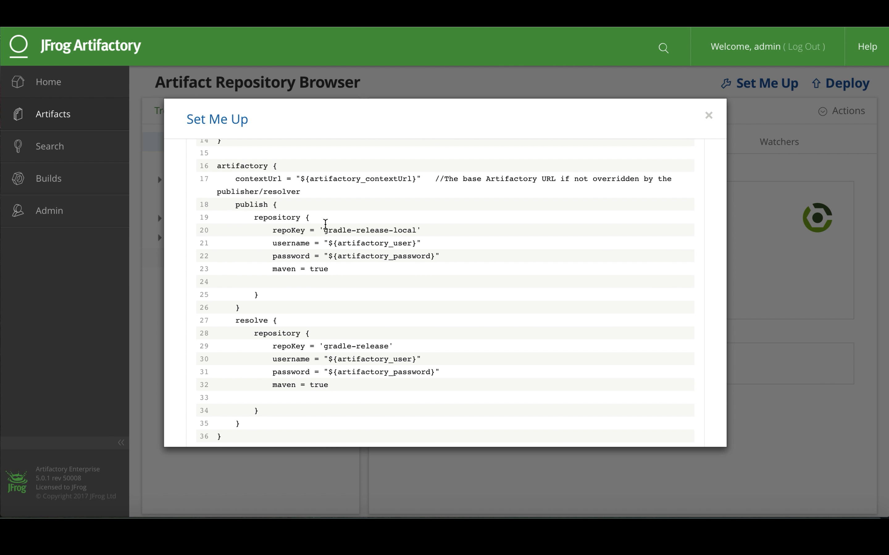
{"action": "left_click_drag", "start_coordinate": [217, 167], "coordinate": [243, 434]}
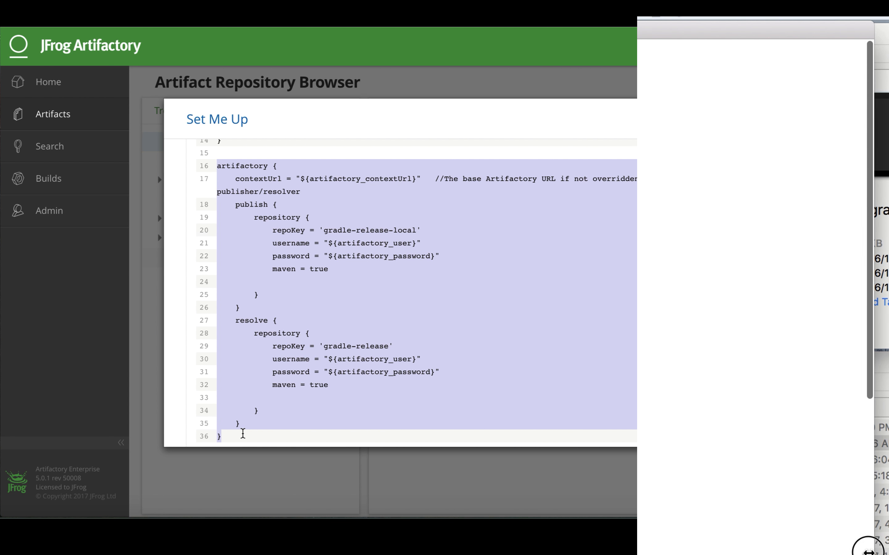
Step: Switch to build.gradle in the text editor and paste the copied artifactory block between the publishing block and the existing artifactory block
{"action": "scroll", "coordinate": [499, 463], "scroll_direction": "down", "scroll_amount": 10}
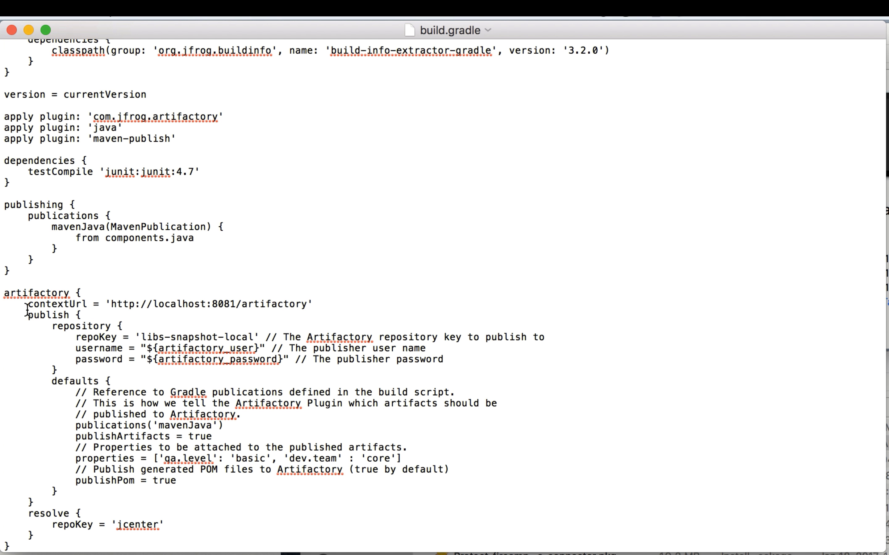
{"action": "left_click", "coordinate": [20, 275]}
{"action": "key", "text": "Return"}
{"action": "key", "text": "Return"}
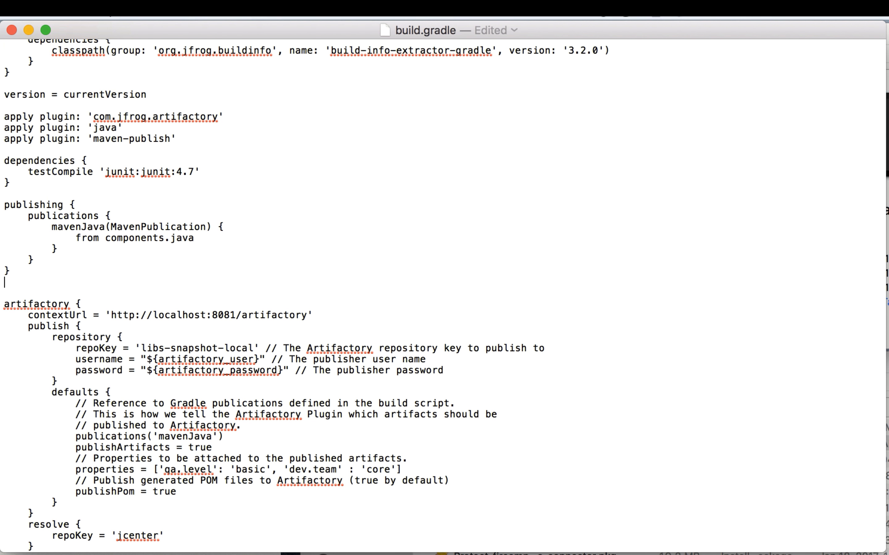
{"action": "key", "text": "super+v"}
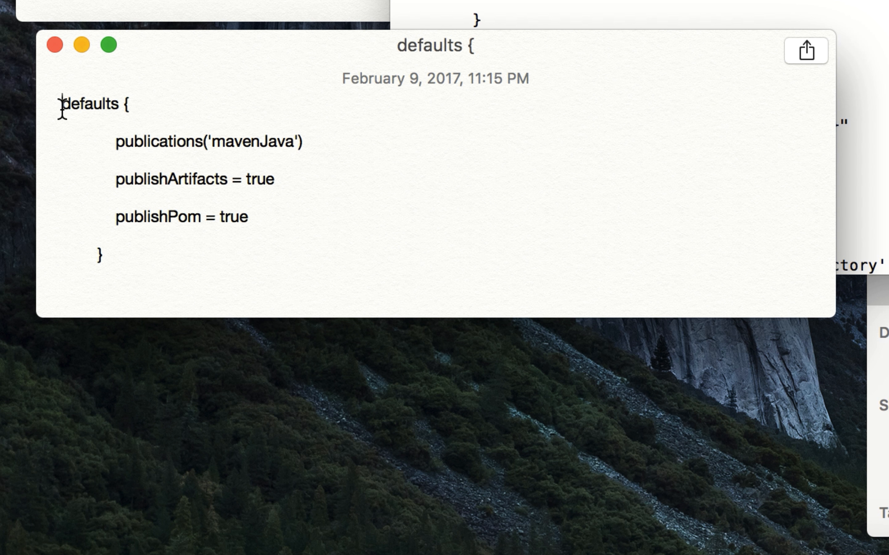
Step: Copy the complete defaults block from the note and paste it into build.gradle's publish section, directly after its repository block
{"action": "left_click_drag", "start_coordinate": [61, 106], "coordinate": [124, 253]}
{"action": "key", "text": "super+c"}
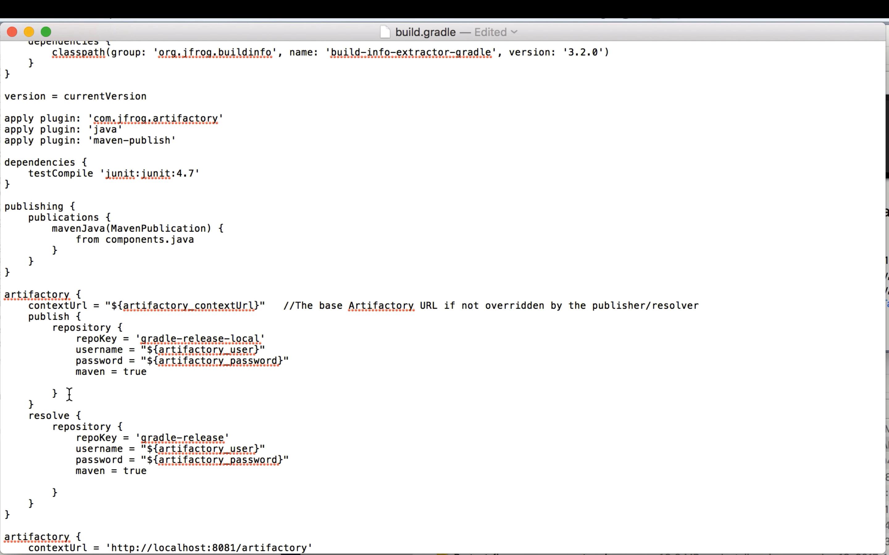
{"action": "key", "text": "Return"}
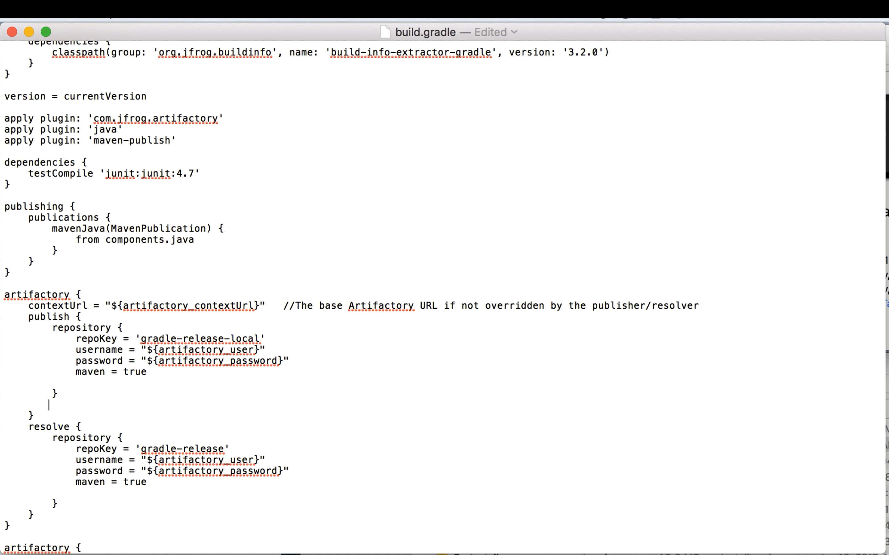
{"action": "key", "text": "super+v"}
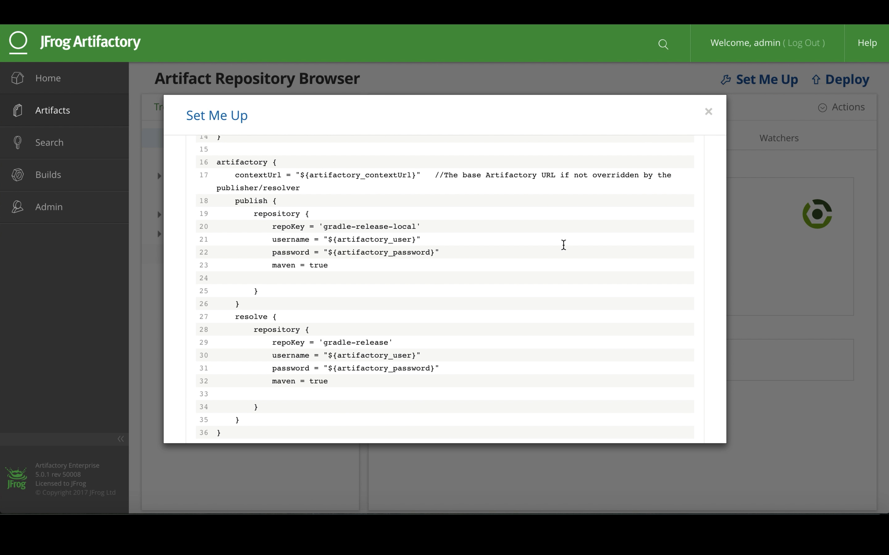
Step: Switch to Artifactory in the browser and download the gradle.properties file from the generated Gradle settings
{"action": "scroll", "coordinate": [564, 250], "scroll_direction": "up", "scroll_amount": 10}
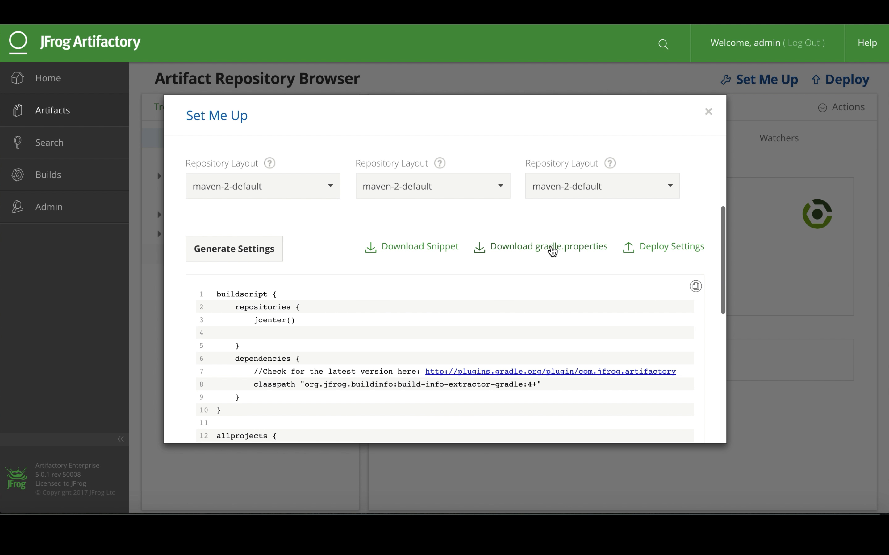
{"action": "left_click", "coordinate": [552, 250]}
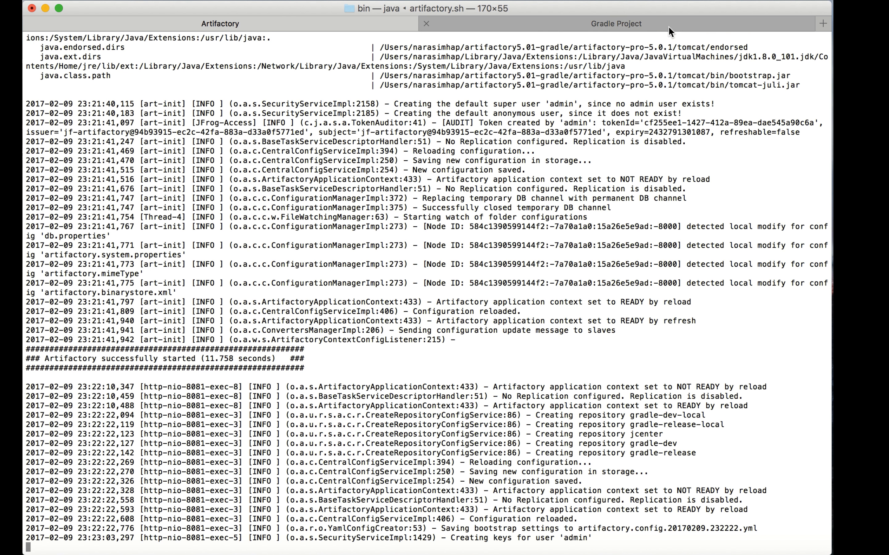
Step: Switch to the Gradle Project session in Terminal and run "gradle build artifactoryPublish"
{"action": "left_click", "coordinate": [669, 25]}
{"action": "type", "text": "gradle build artifactoryPublish"}
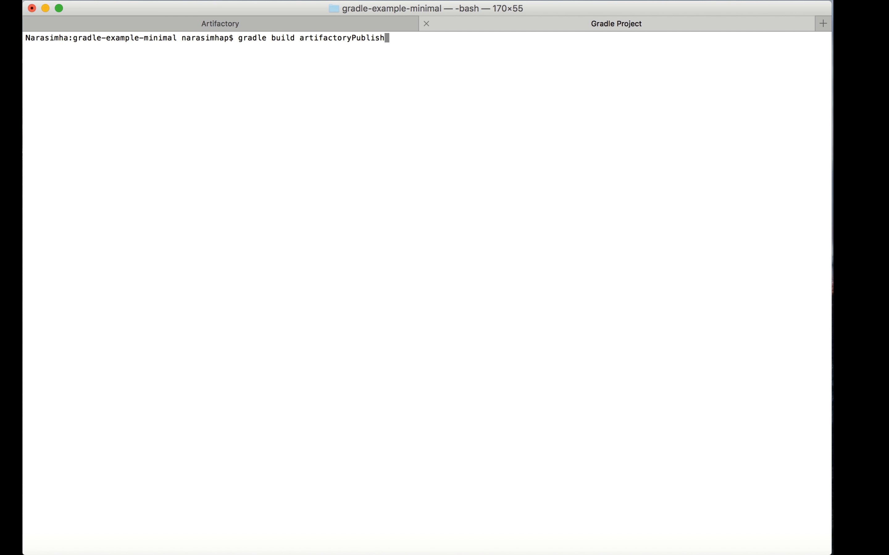
{"action": "key", "text": "Return"}
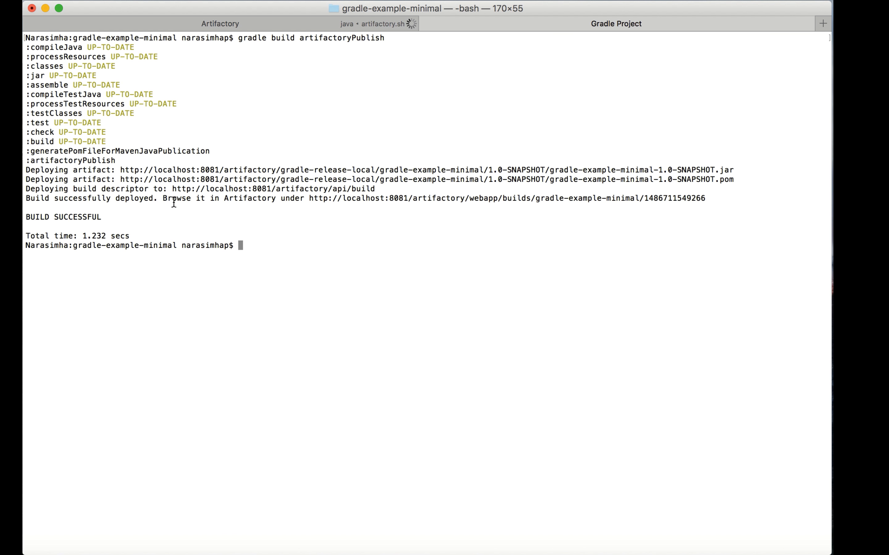
Step: Open a new Basic terminal session from the Artifactory bin folder, go up to the parent's logs directory, and list its files
{"action": "right_click", "coordinate": [282, 27]}
{"action": "left_click", "coordinate": [327, 34]}
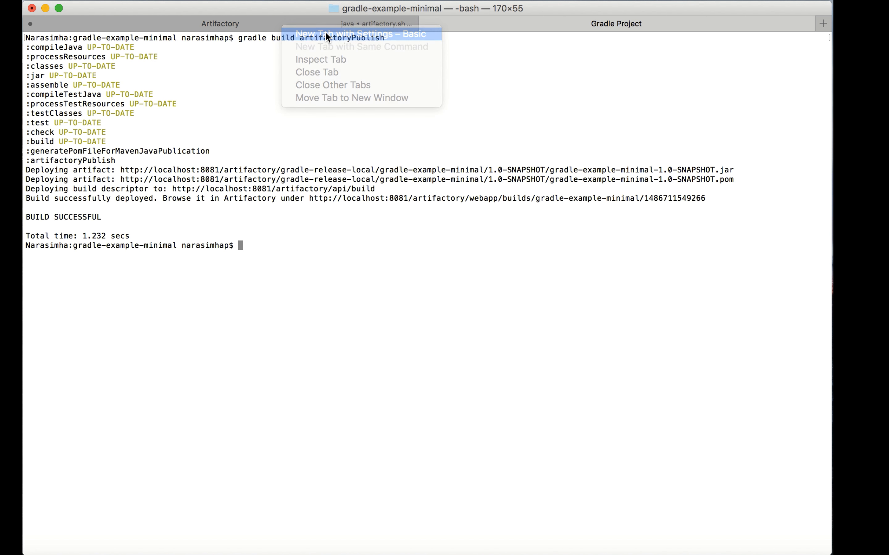
{"action": "type", "text": "cd .."}
{"action": "key", "text": "Return"}
{"action": "type", "text": "cd logs/"}
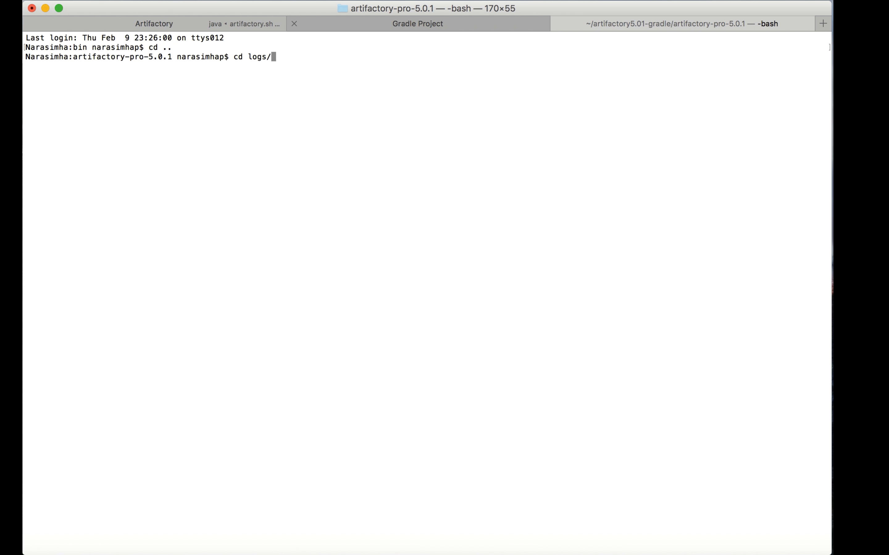
{"action": "key", "text": "Return"}
{"action": "type", "text": "ls"}
{"action": "key", "text": "Return"}
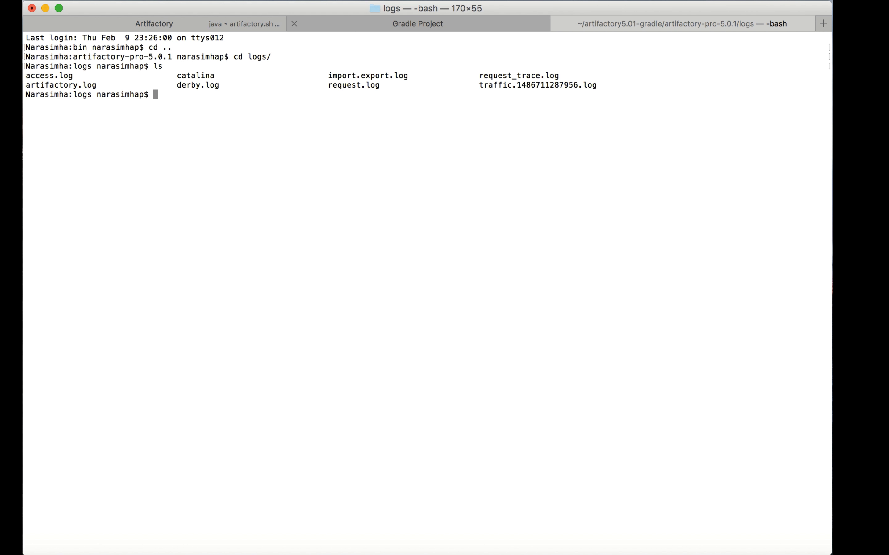
Step: Print the contents of access.log and request.log to review the deployment entries
{"action": "type", "text": "cat acc"}
{"action": "key", "text": "Tab"}
{"action": "key", "text": "Return"}
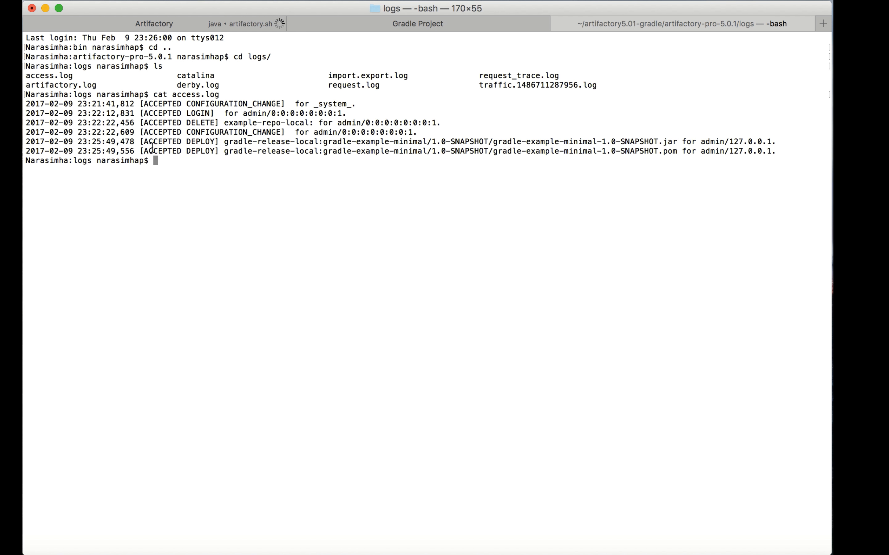
{"action": "type", "text": "cat request.log"}
{"action": "key", "text": "Return"}
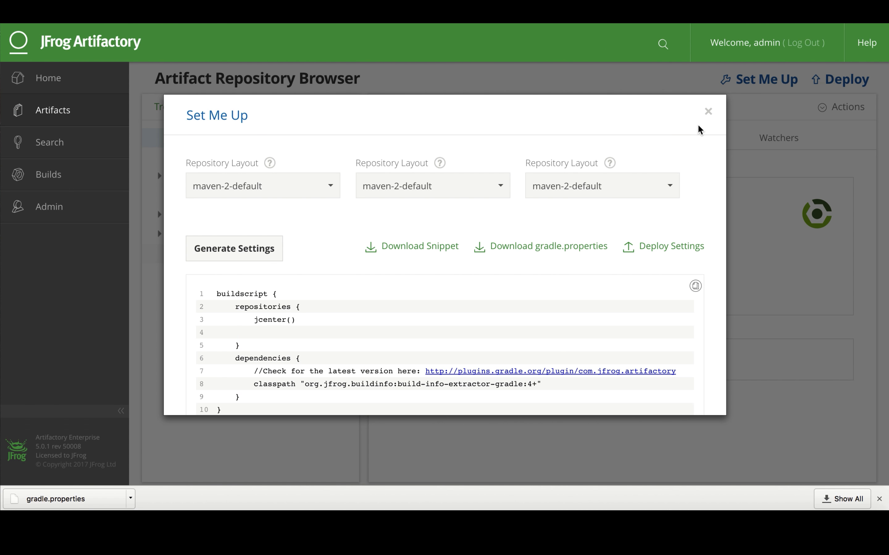
Step: Return to Artifactory in the browser, close Set Me Up, refresh and expand gradle-release-local, and view the published gradle-example-minimal-1.0-SNAPSHOT.jar details
{"action": "left_click", "coordinate": [708, 112]}
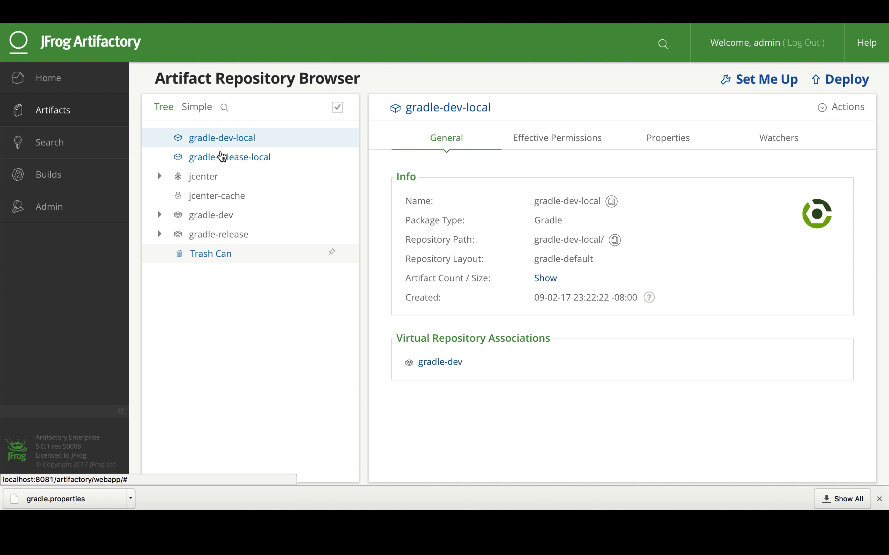
{"action": "right_click", "coordinate": [222, 158]}
{"action": "left_click", "coordinate": [245, 174]}
{"action": "left_click", "coordinate": [158, 159]}
{"action": "left_click", "coordinate": [174, 175]}
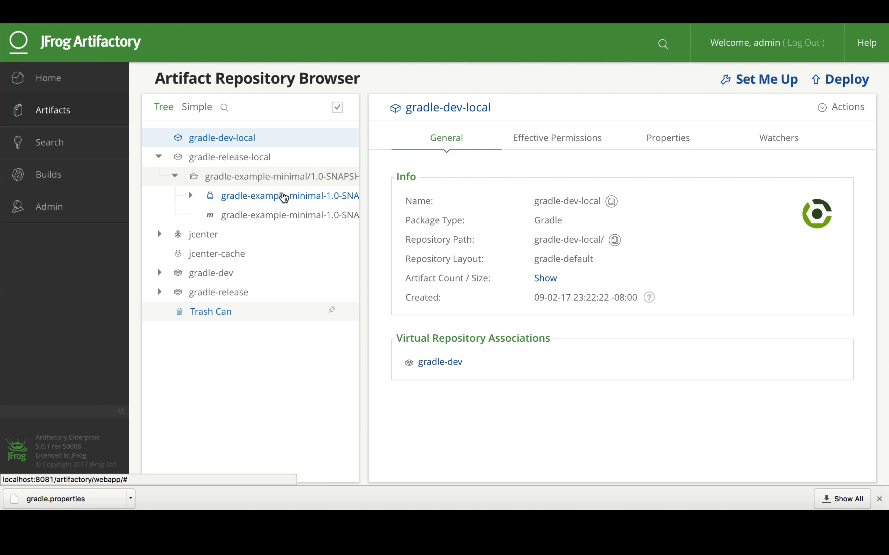
{"action": "left_click", "coordinate": [284, 198]}
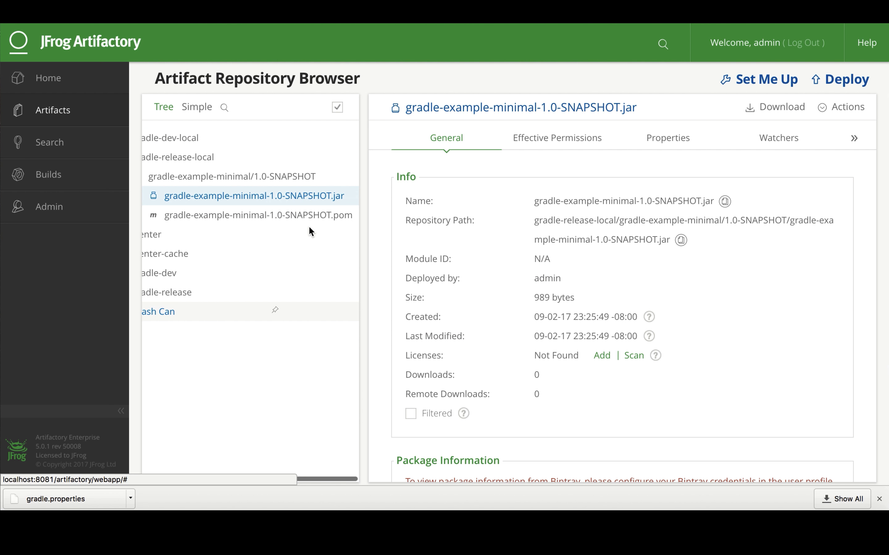